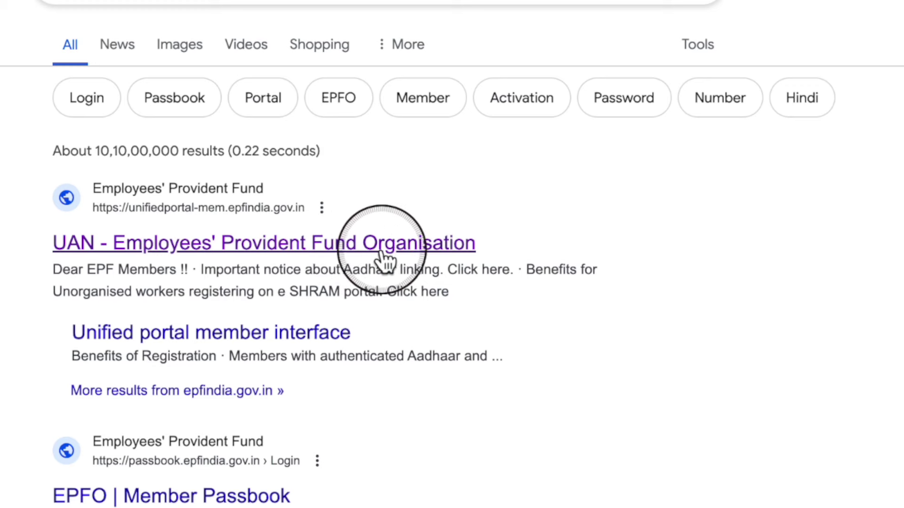
- Open the UAN Employees' Provident Fund Organisation search result, dismiss the security alert, and open the Know your UAN service
{"action": "left_click", "coordinate": [357, 257]}
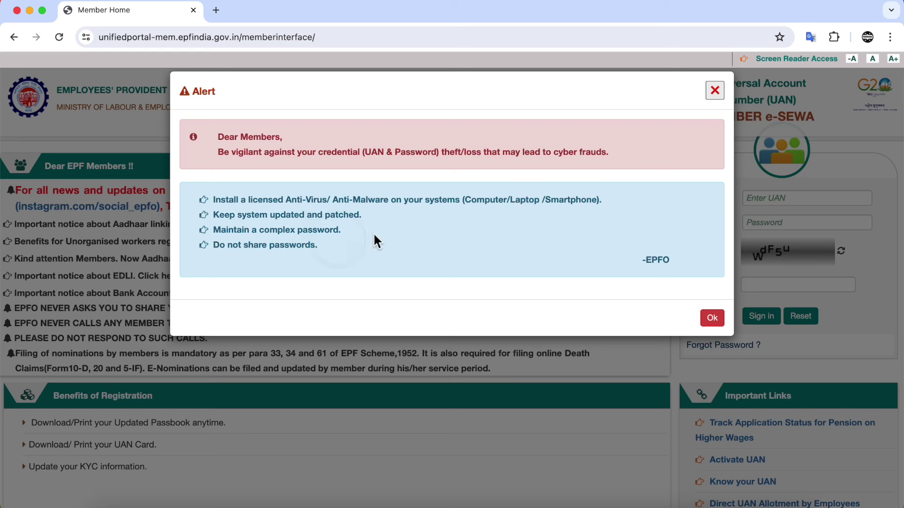
{"action": "left_click", "coordinate": [711, 319]}
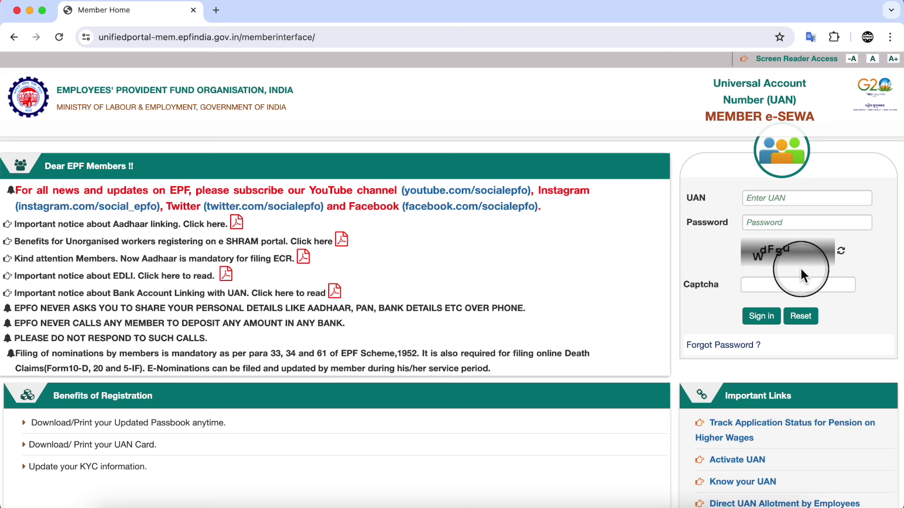
{"action": "scroll", "coordinate": [801, 267], "scroll_direction": "down", "scroll_amount": 3}
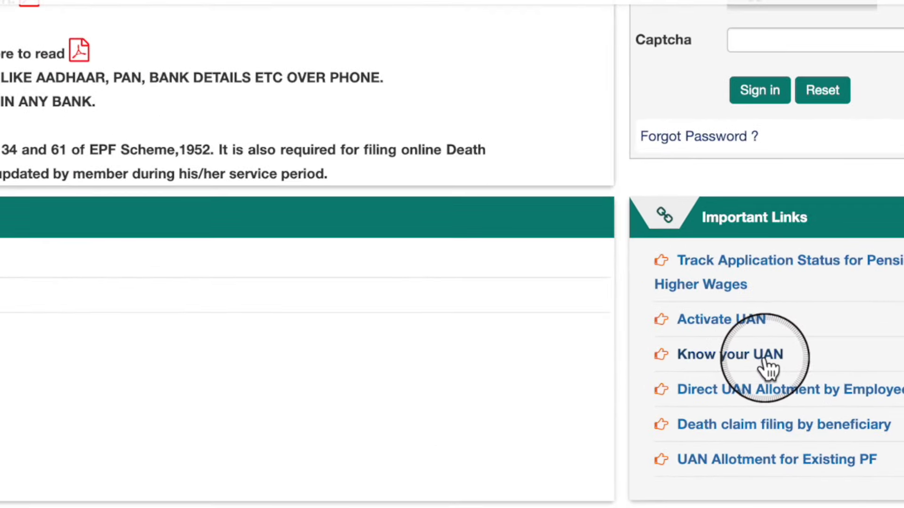
{"action": "left_click", "coordinate": [755, 366]}
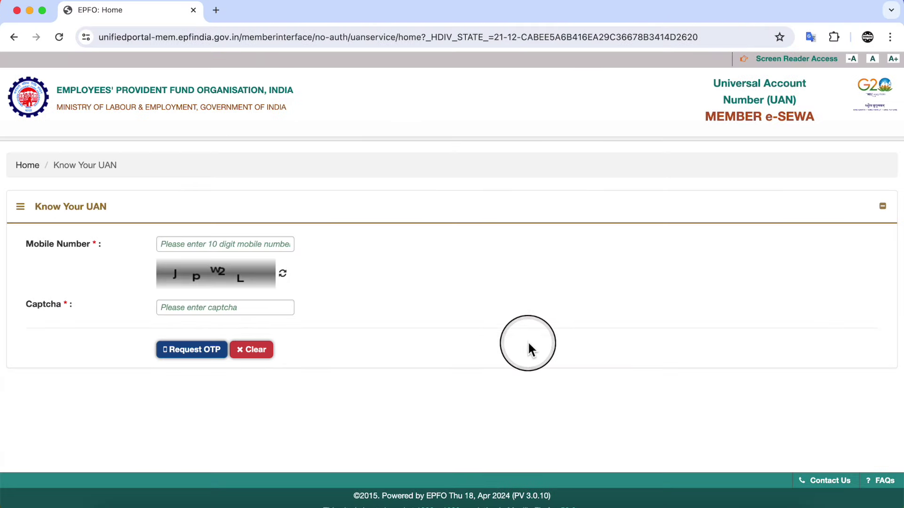
- Request an OTP with the member's mobile number and captcha, then enter the received OTP and new captcha and validate it
{"action": "left_click", "coordinate": [233, 244]}
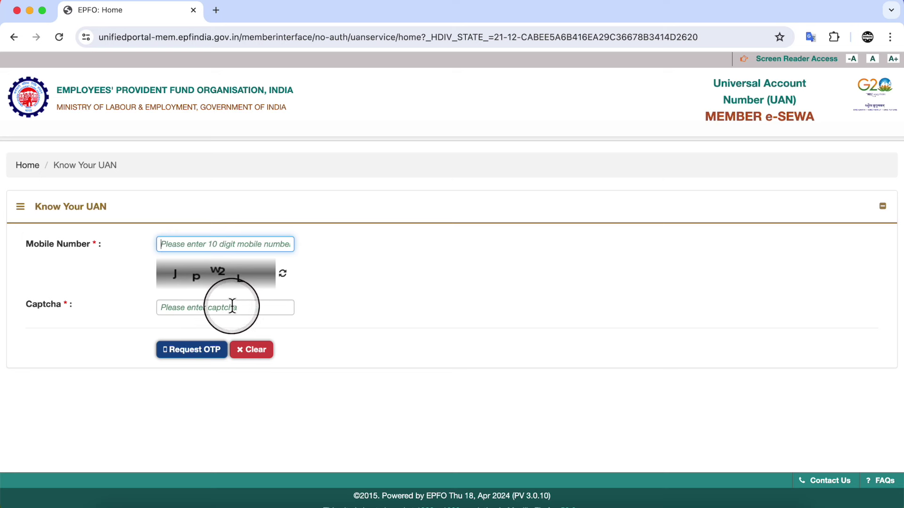
{"action": "left_click", "coordinate": [195, 351]}
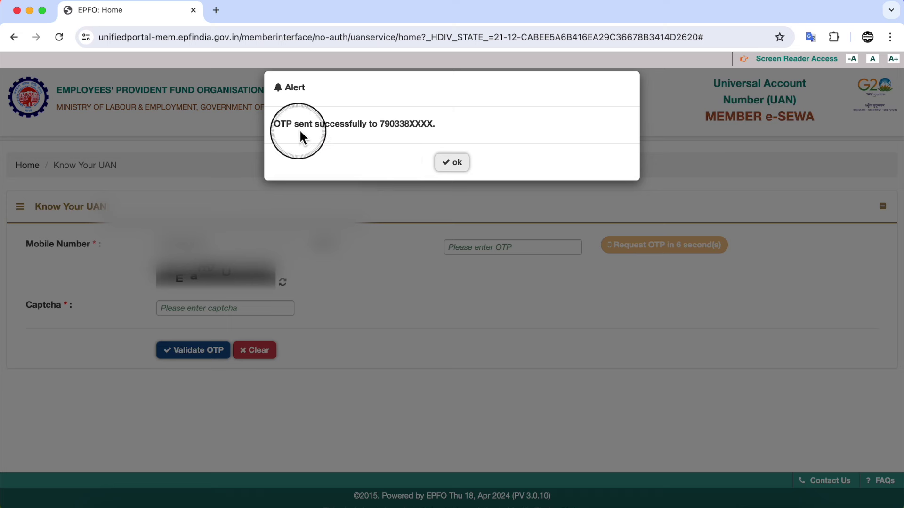
{"action": "left_click", "coordinate": [457, 162]}
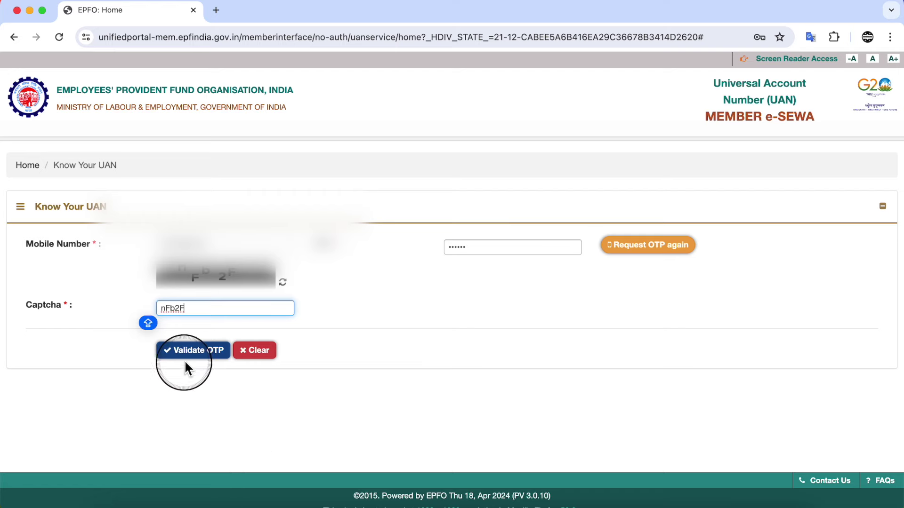
{"action": "left_click", "coordinate": [195, 351]}
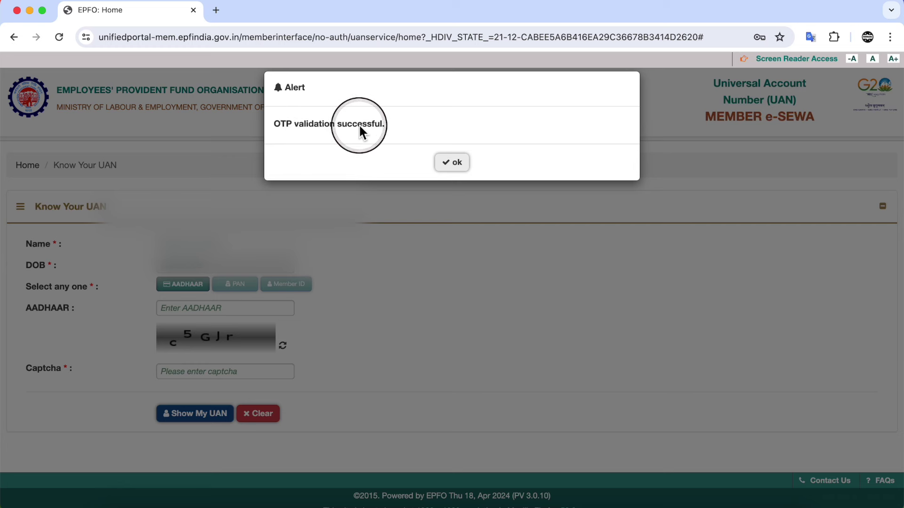
{"action": "left_click", "coordinate": [455, 162]}
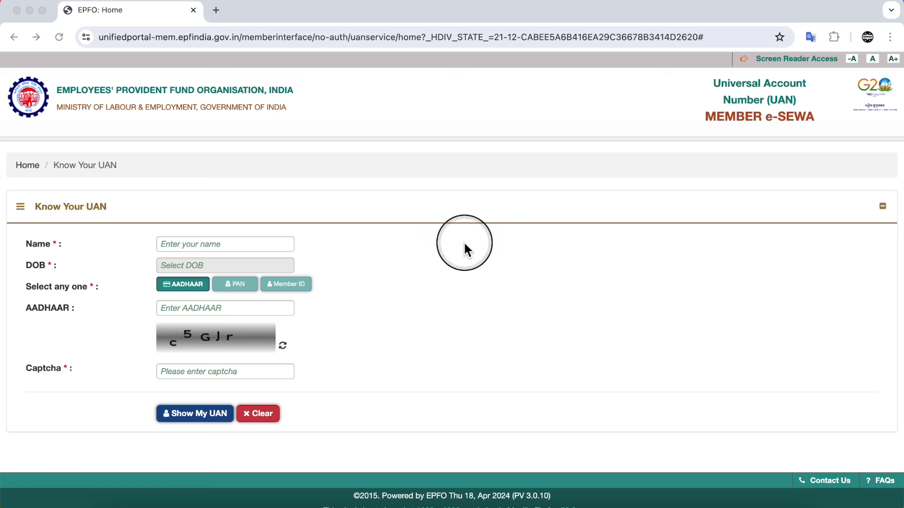
- Fill in the member's name, date of birth, Aadhaar number and captcha, and show the UAN
{"action": "left_click", "coordinate": [195, 241]}
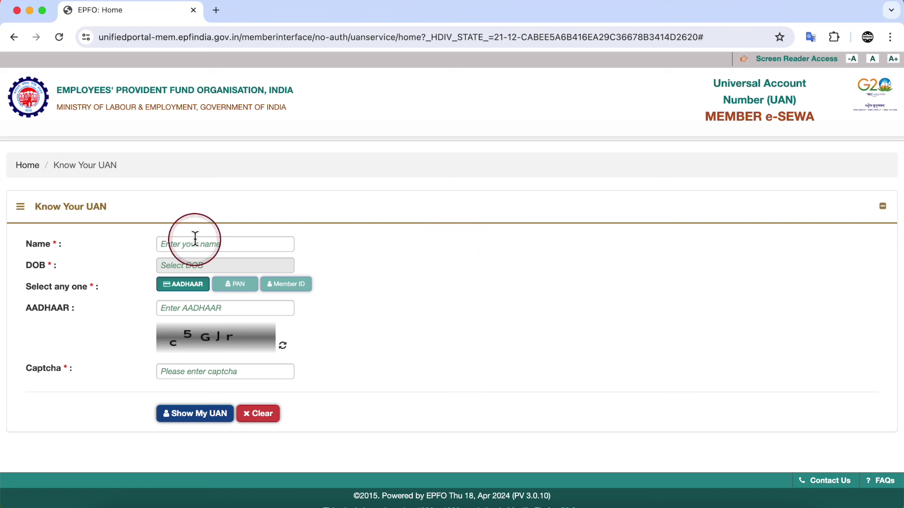
{"action": "left_click", "coordinate": [220, 265]}
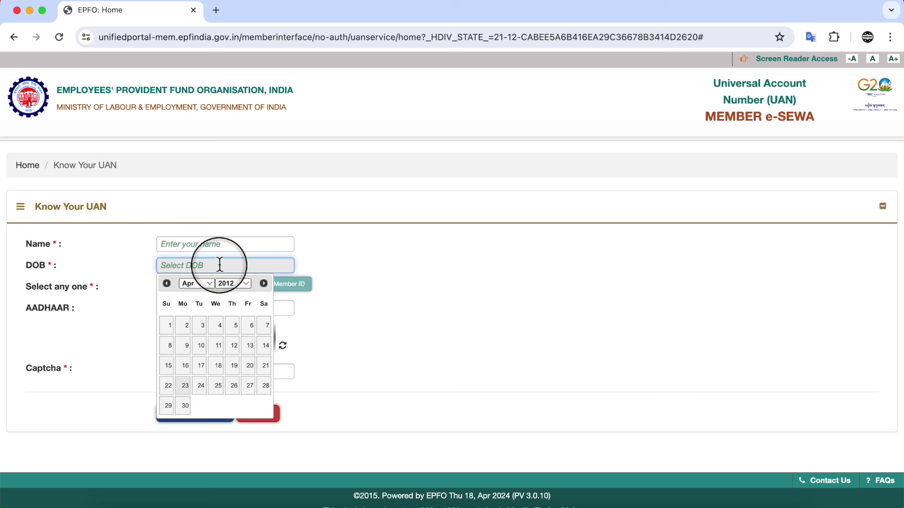
{"action": "left_click", "coordinate": [342, 287]}
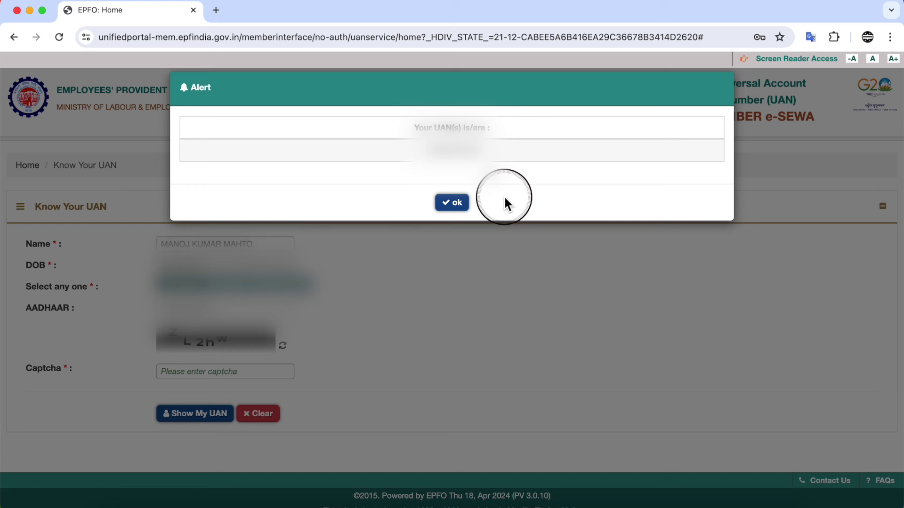
- Copy the displayed UAN and close the alert
{"action": "double_click", "coordinate": [469, 149]}
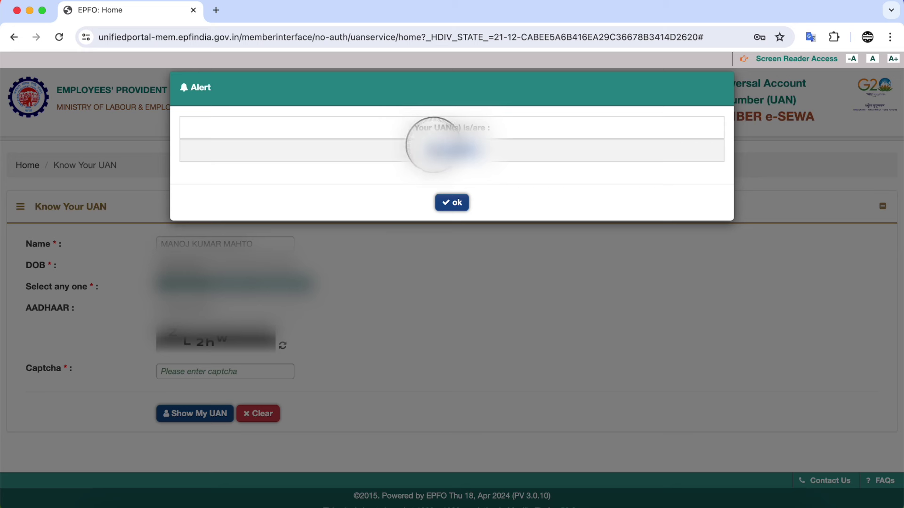
{"action": "right_click", "coordinate": [442, 149]}
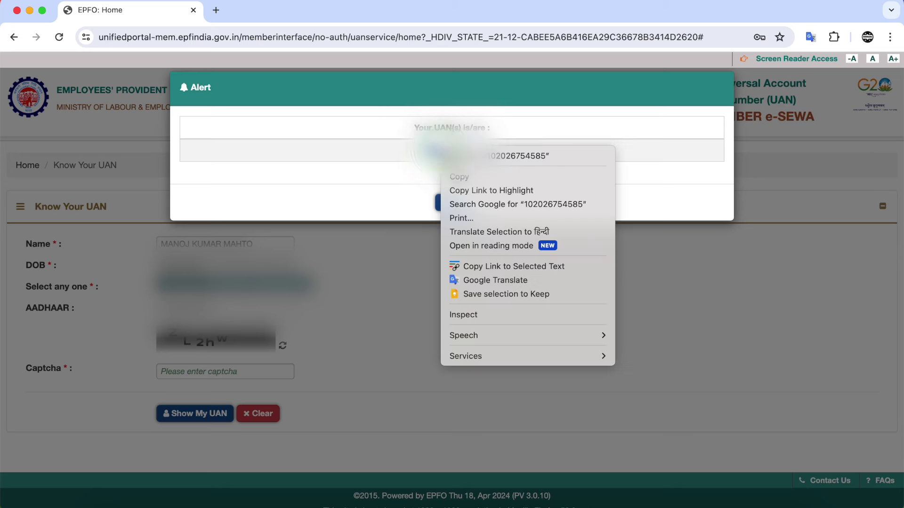
{"action": "left_click", "coordinate": [474, 177]}
{"action": "left_click", "coordinate": [544, 176]}
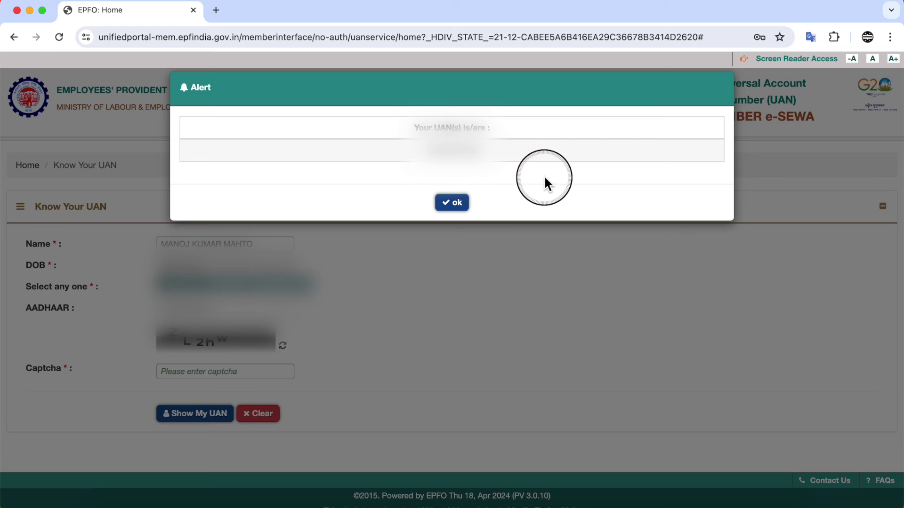
{"action": "left_click", "coordinate": [452, 203]}
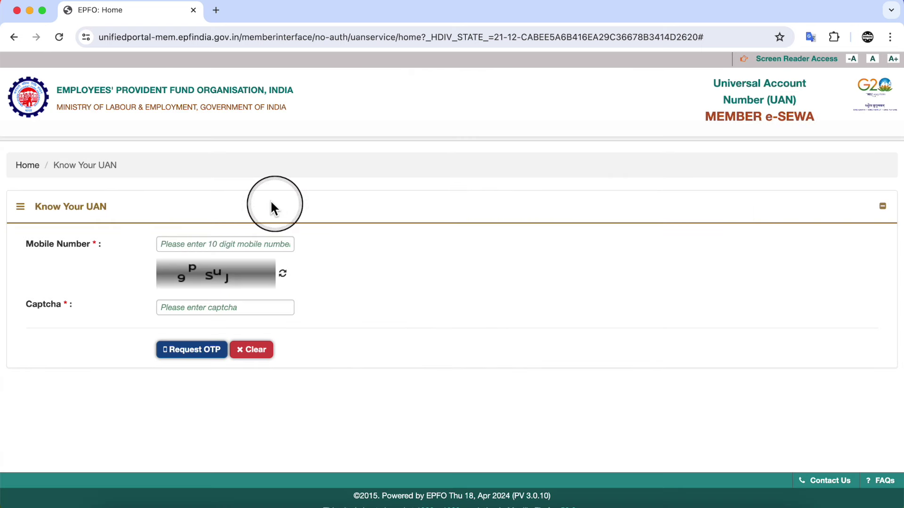
- Return to the member home page, dismiss the security alert, and open the Activate UAN form
{"action": "left_click", "coordinate": [34, 167]}
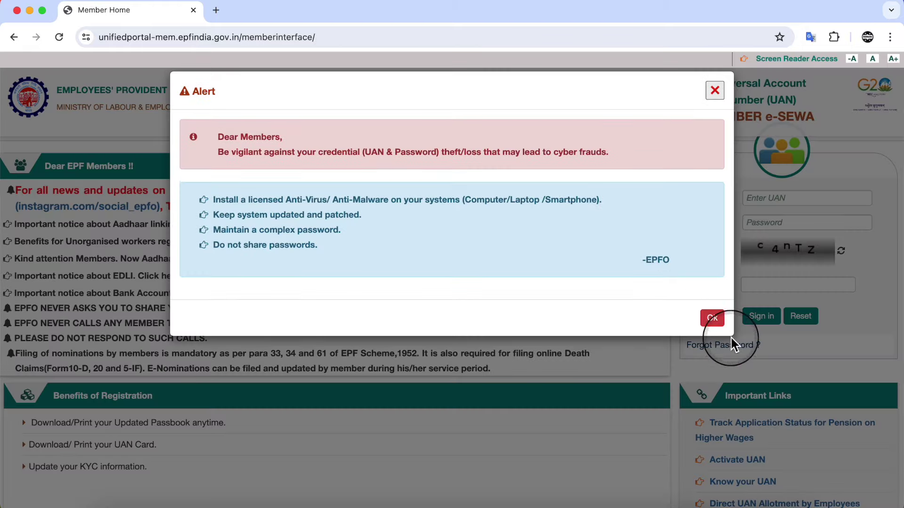
{"action": "left_click", "coordinate": [709, 315]}
{"action": "scroll", "coordinate": [744, 368], "scroll_direction": "down", "scroll_amount": 2}
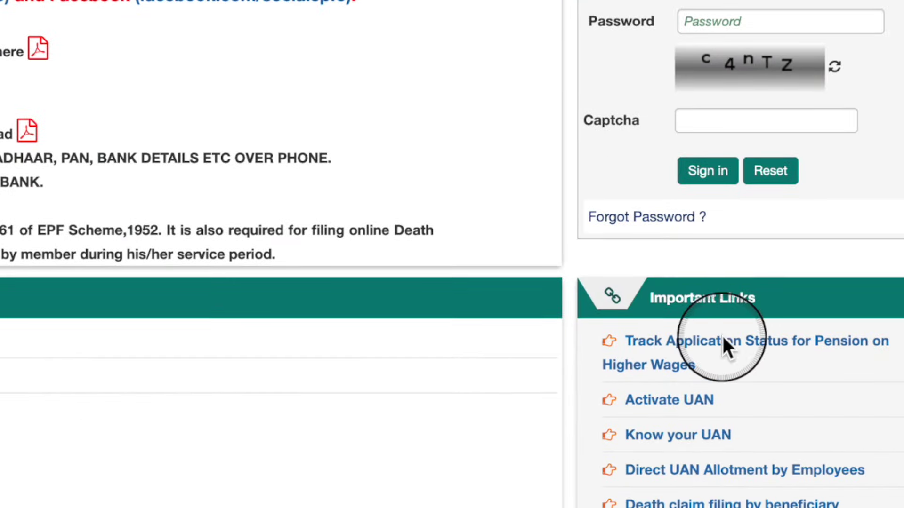
{"action": "left_click", "coordinate": [702, 409]}
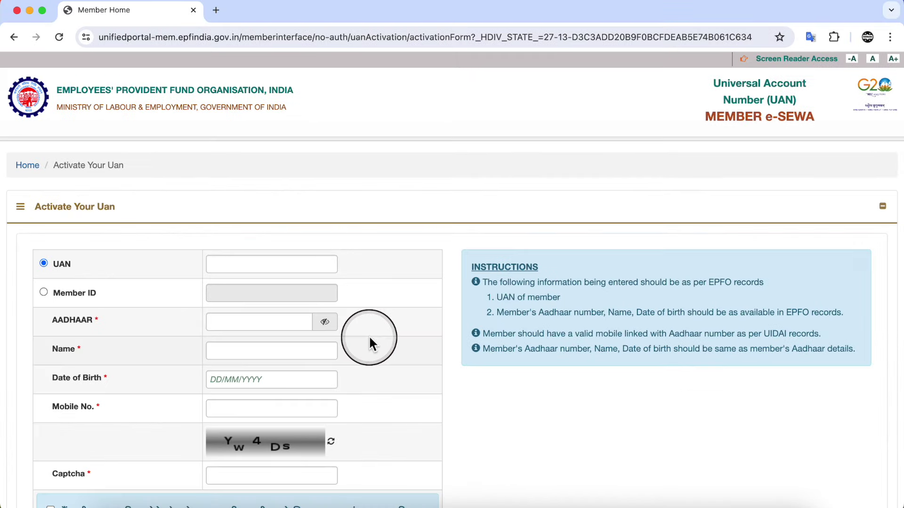
- Complete the activation form with UAN, Aadhaar number, name, date of birth, mobile number and captcha, give consent, and request the authorization PIN
{"action": "scroll", "coordinate": [83, 232], "scroll_direction": "down", "scroll_amount": 1}
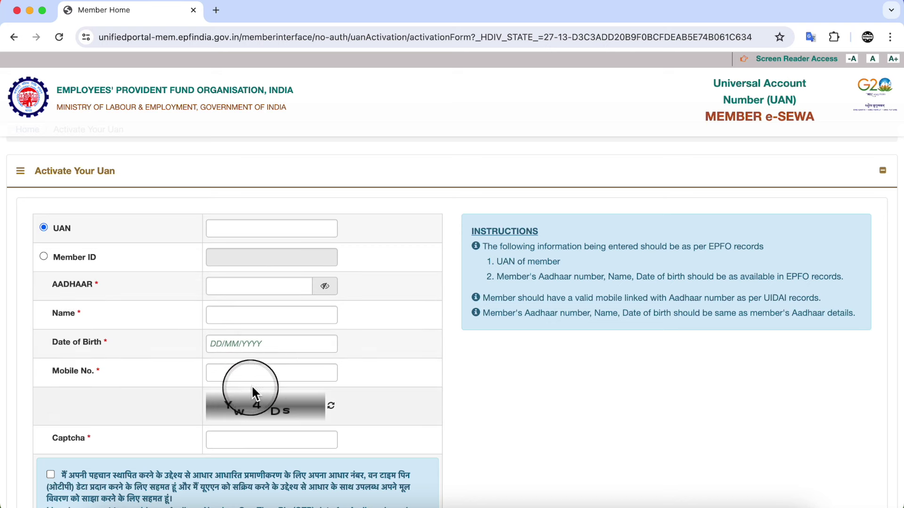
{"action": "scroll", "coordinate": [251, 385], "scroll_direction": "down", "scroll_amount": 1}
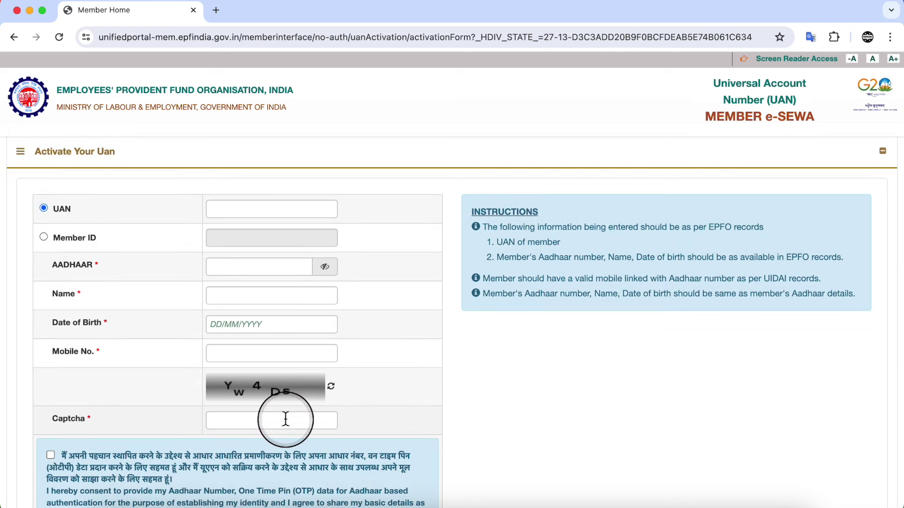
{"action": "scroll", "coordinate": [285, 418], "scroll_direction": "down", "scroll_amount": 5}
{"action": "left_click", "coordinate": [50, 351]}
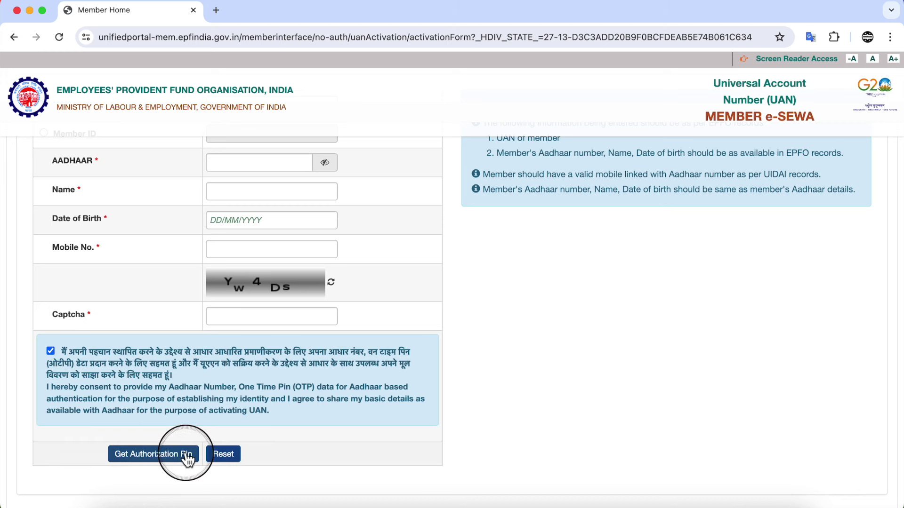
{"action": "left_click", "coordinate": [154, 455]}
- Enter the OTP sent to the Aadhaar-linked mobile, validate it and activate the UAN
{"action": "left_click_drag", "start_coordinate": [326, 155], "coordinate": [254, 157]}
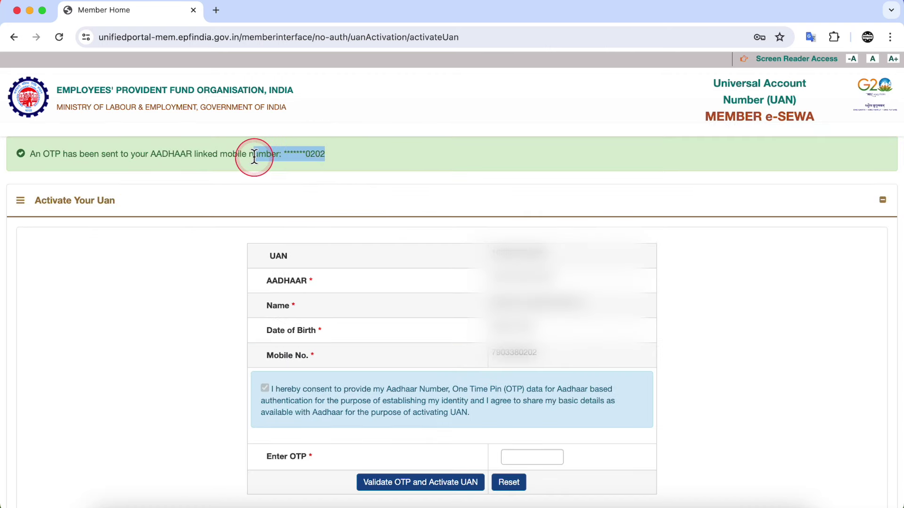
{"action": "left_click", "coordinate": [406, 177]}
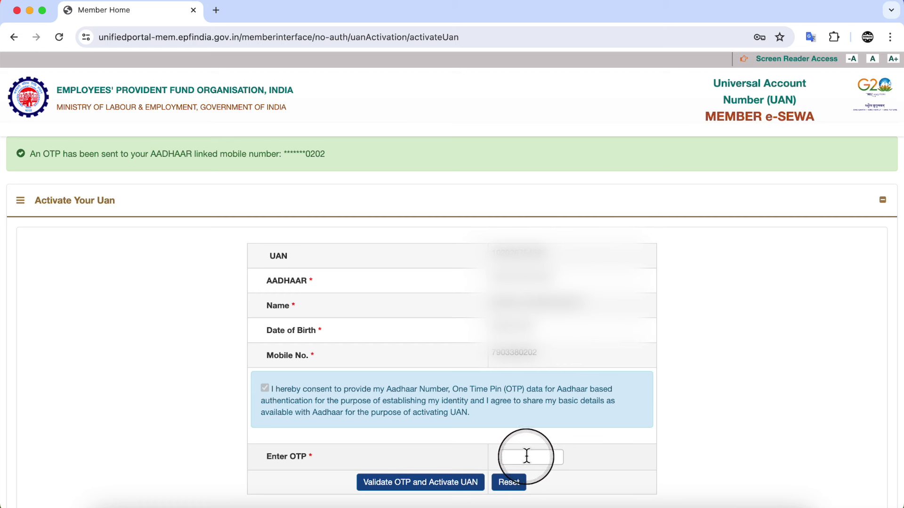
{"action": "left_click", "coordinate": [425, 484]}
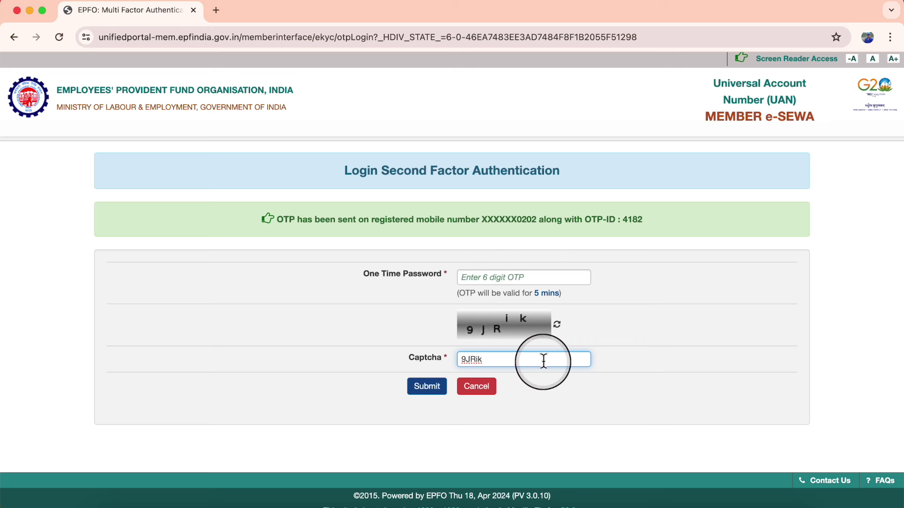
- Submit the one-time password and captcha for the second-factor login, and postpone filing the e-nomination
{"action": "left_click", "coordinate": [427, 386]}
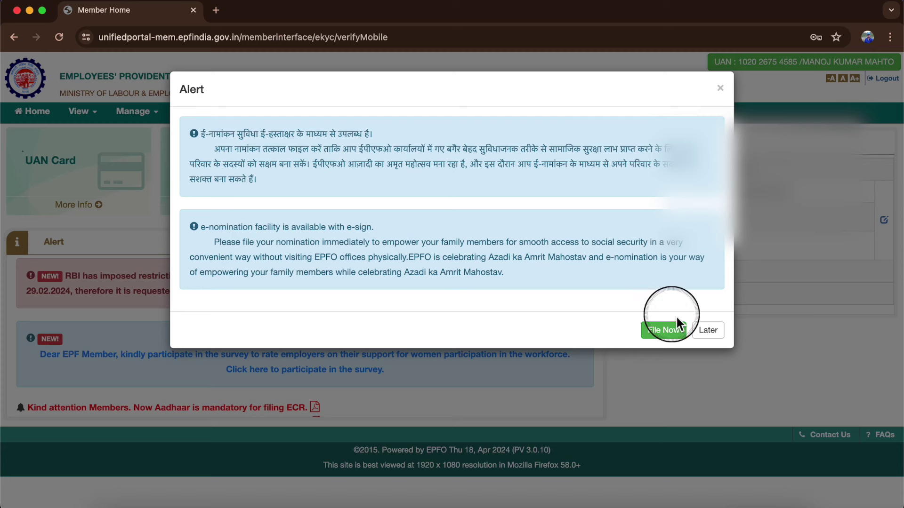
{"action": "left_click", "coordinate": [703, 332]}
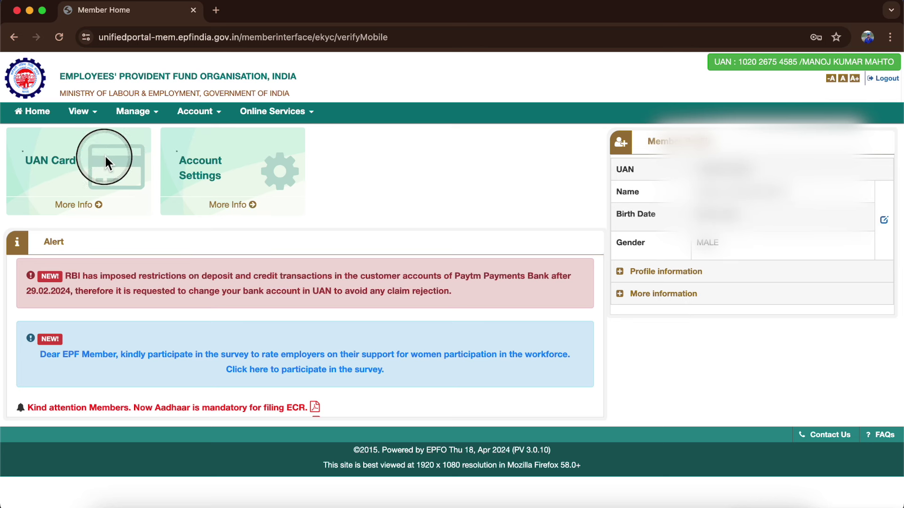
{"action": "scroll", "coordinate": [250, 312], "scroll_direction": "down", "scroll_amount": 2}
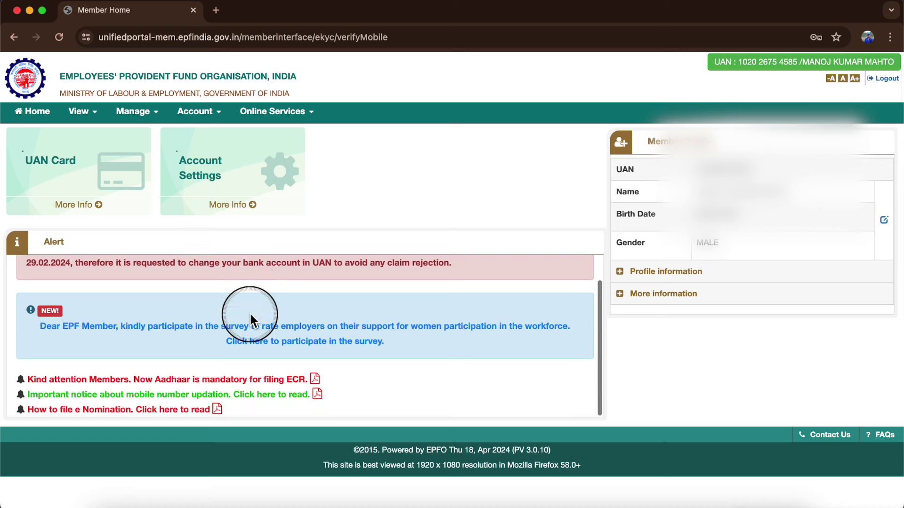
{"action": "scroll", "coordinate": [249, 312], "scroll_direction": "up", "scroll_amount": 2}
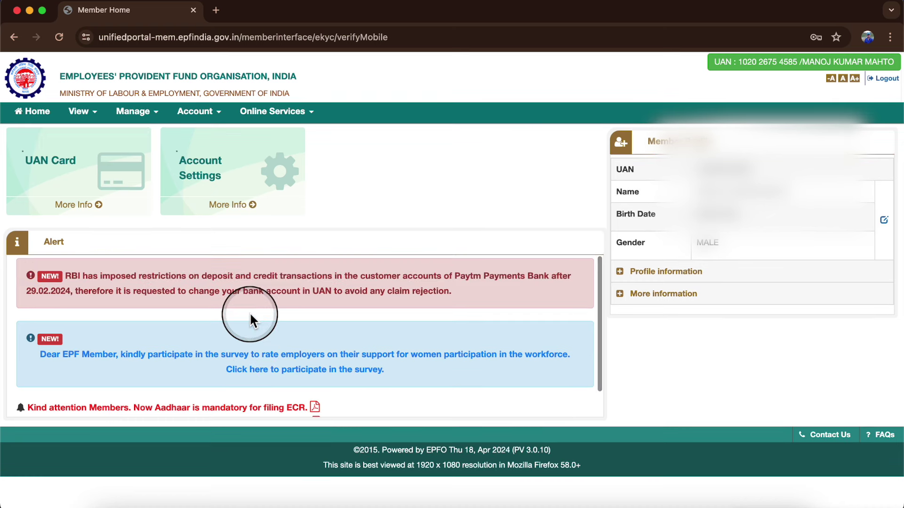
{"action": "left_click", "coordinate": [83, 112]}
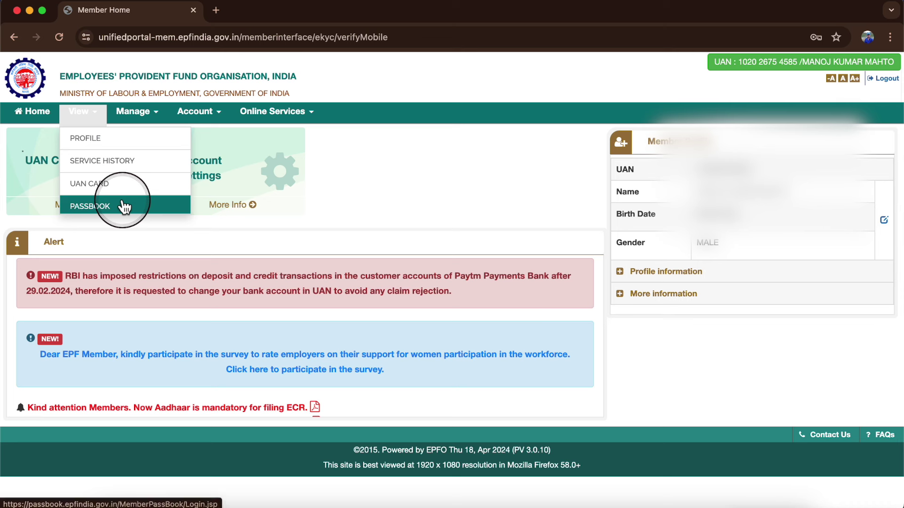
{"action": "left_click", "coordinate": [217, 115]}
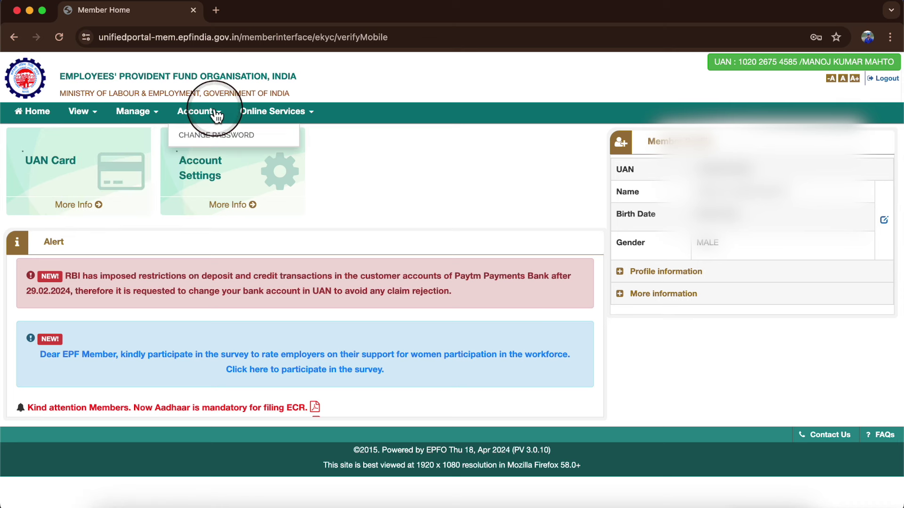
{"action": "left_click", "coordinate": [309, 116]}
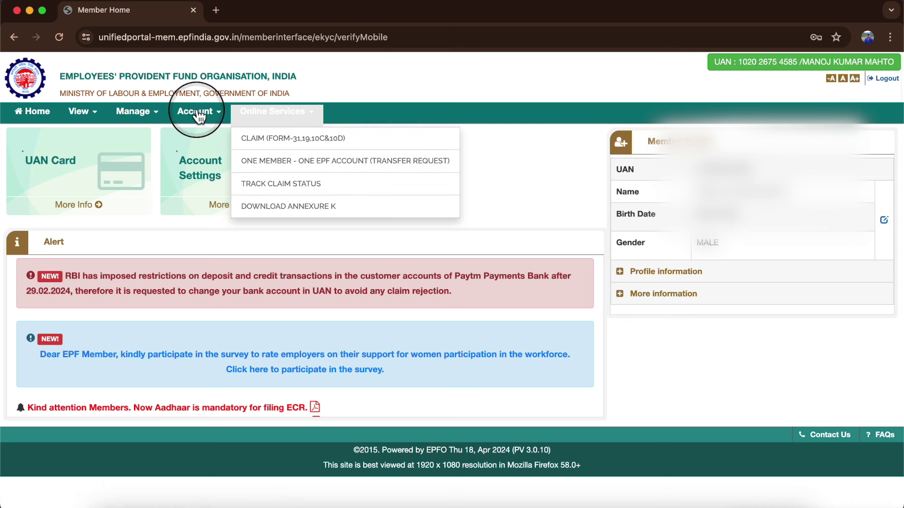
{"action": "left_click", "coordinate": [214, 115]}
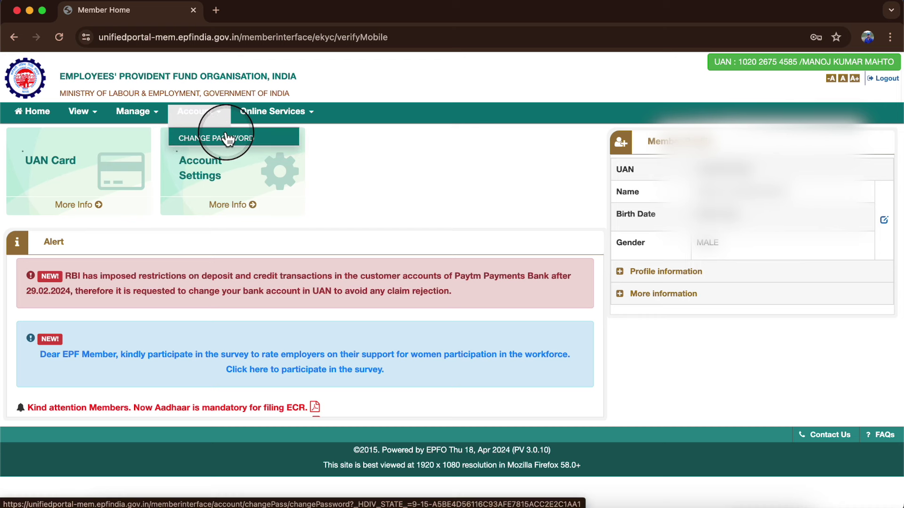
- Open the member's UAN card
{"action": "left_click", "coordinate": [92, 117]}
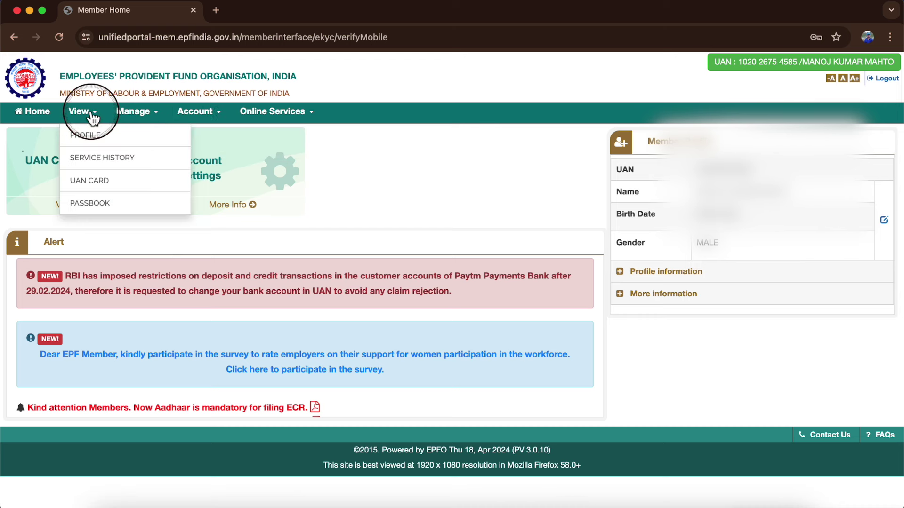
{"action": "left_click", "coordinate": [120, 181]}
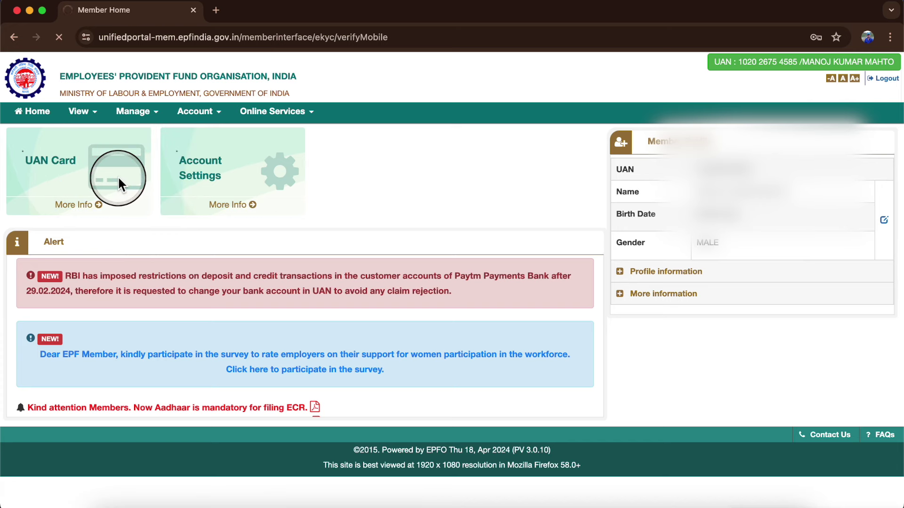